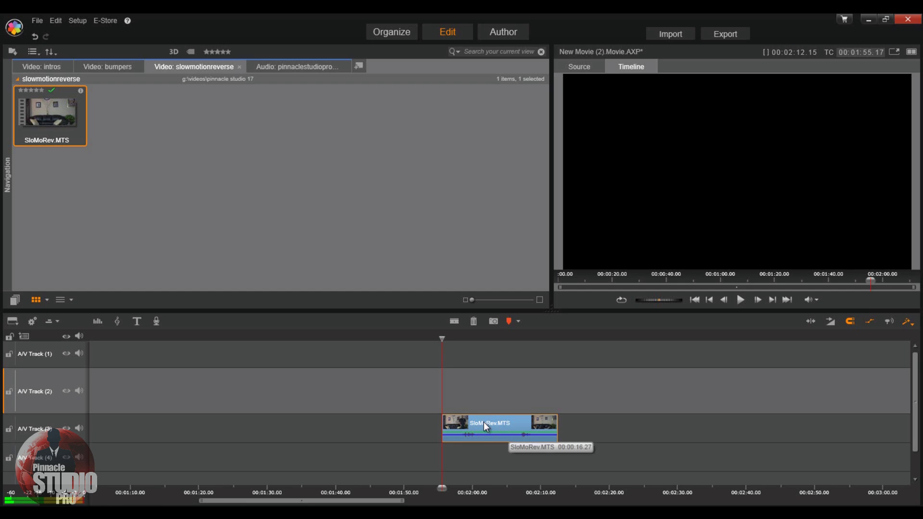
Split the SloMoRev.MTS clip at 00:02:01.17 and move its first part farther along the same track, starting at 00:02:43.19.
{"action": "left_click", "coordinate": [739, 301]}
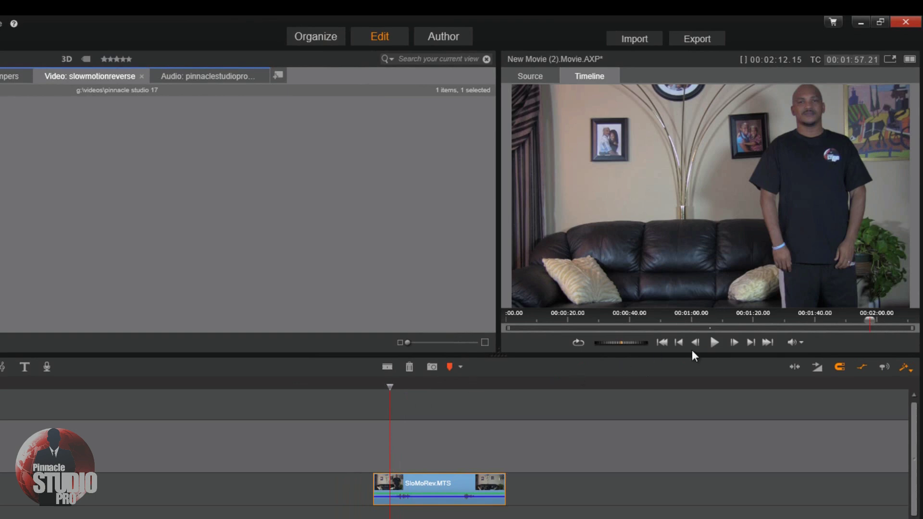
{"action": "left_click", "coordinate": [713, 342]}
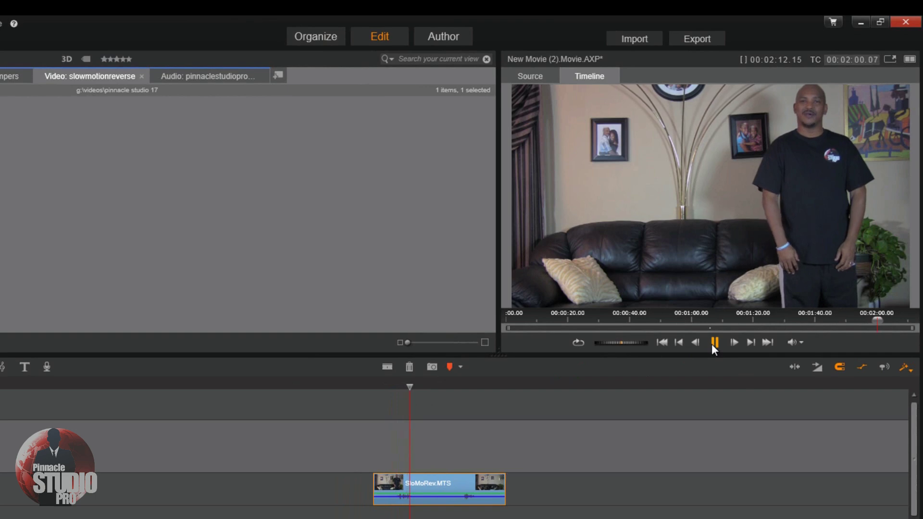
{"action": "left_click", "coordinate": [714, 342]}
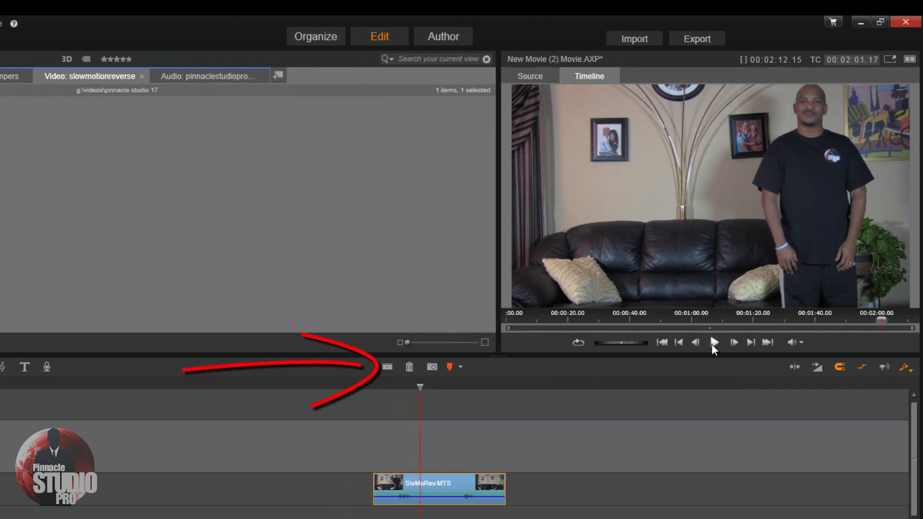
{"action": "left_click", "coordinate": [391, 366]}
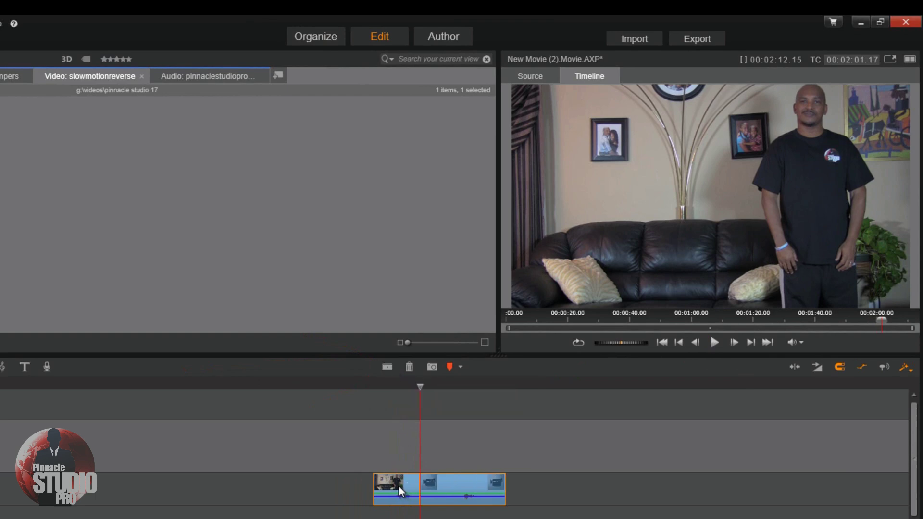
{"action": "left_click", "coordinate": [399, 485]}
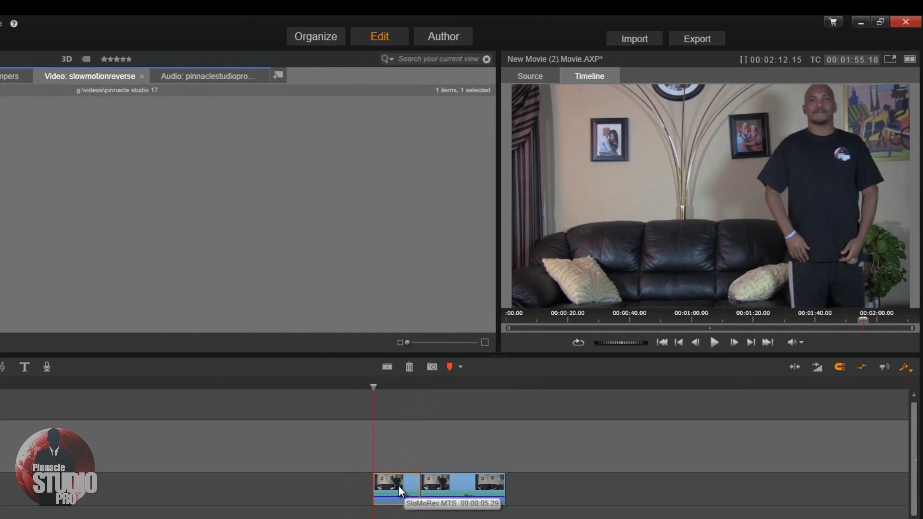
{"action": "left_click_drag", "start_coordinate": [399, 485], "coordinate": [769, 487]}
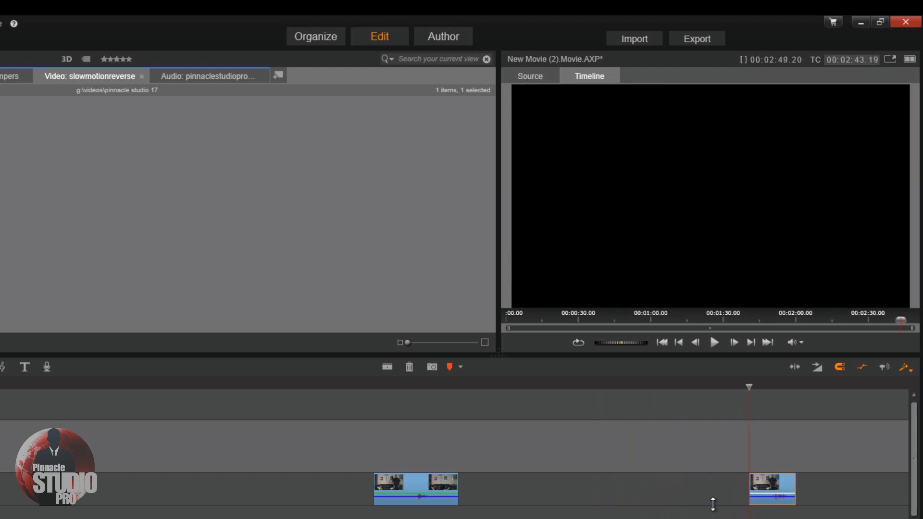
Preview the clip left at the original position, split it at 00:01:59.12 and delete its leading part.
{"action": "left_click_drag", "start_coordinate": [750, 386], "coordinate": [368, 408]}
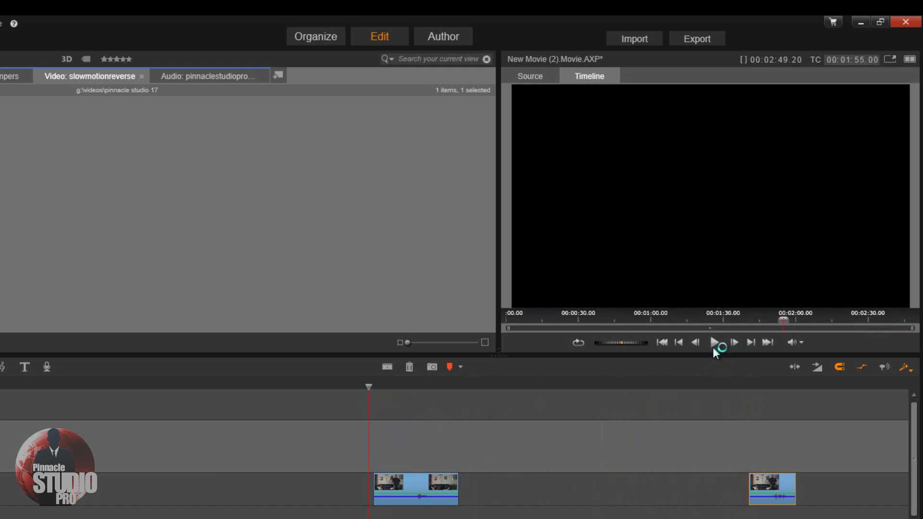
{"action": "left_click", "coordinate": [713, 344]}
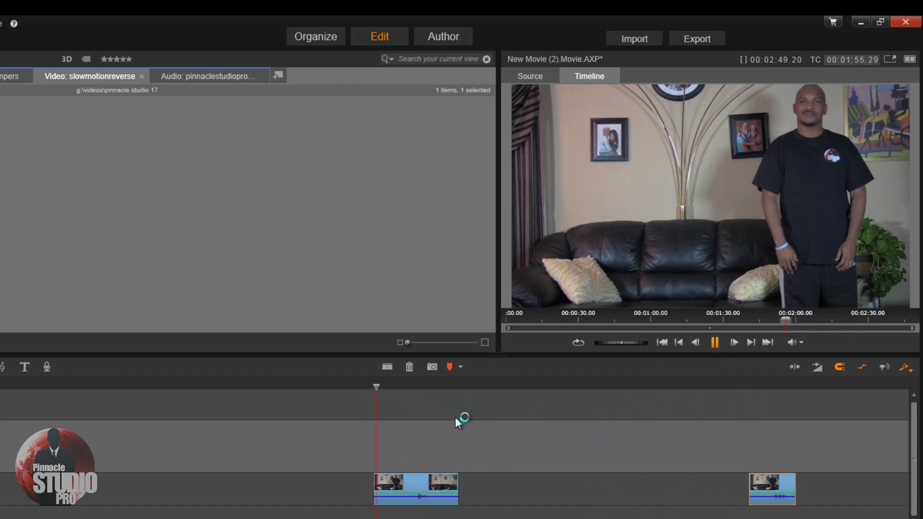
{"action": "left_click_drag", "start_coordinate": [392, 396], "coordinate": [413, 400]}
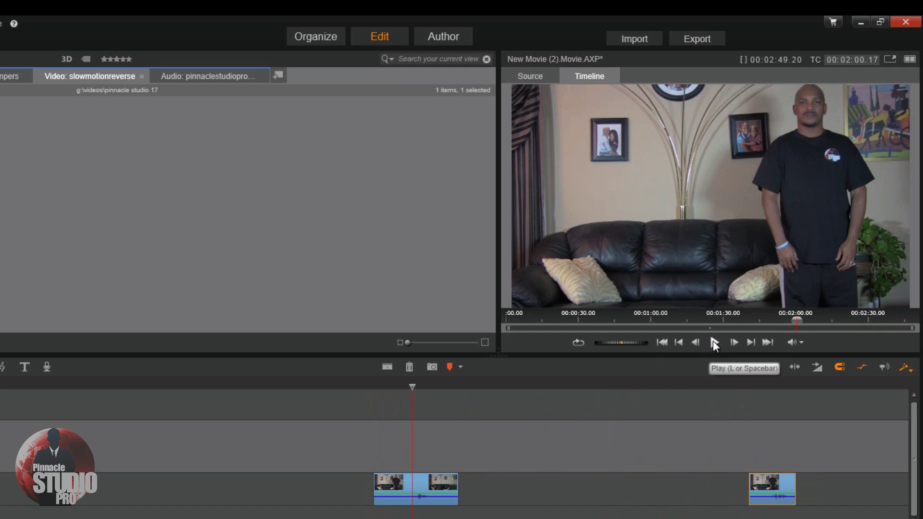
{"action": "left_click_drag", "start_coordinate": [411, 386], "coordinate": [403, 386]}
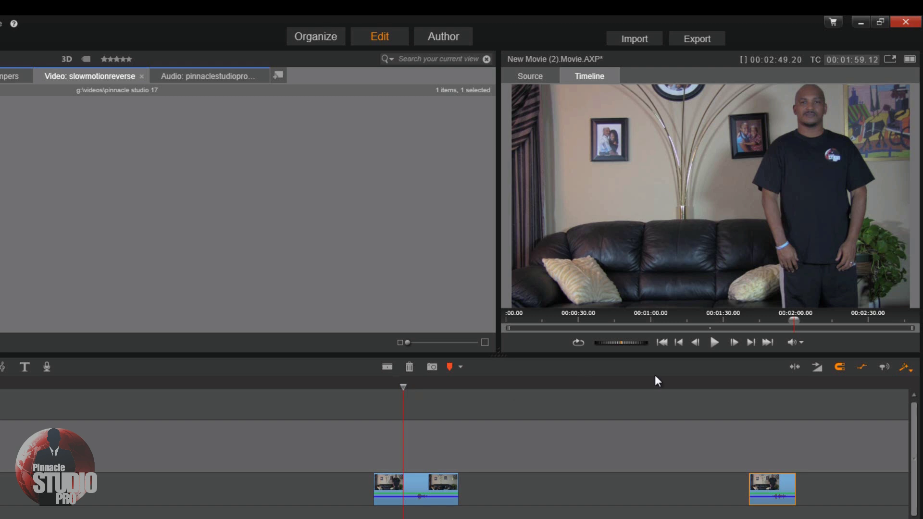
{"action": "left_click", "coordinate": [385, 366]}
{"action": "left_click", "coordinate": [383, 481]}
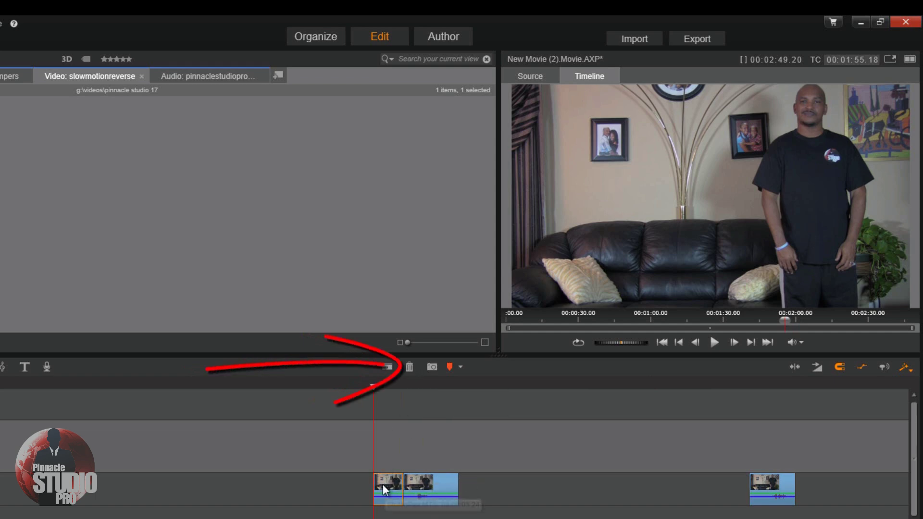
{"action": "left_click", "coordinate": [409, 367]}
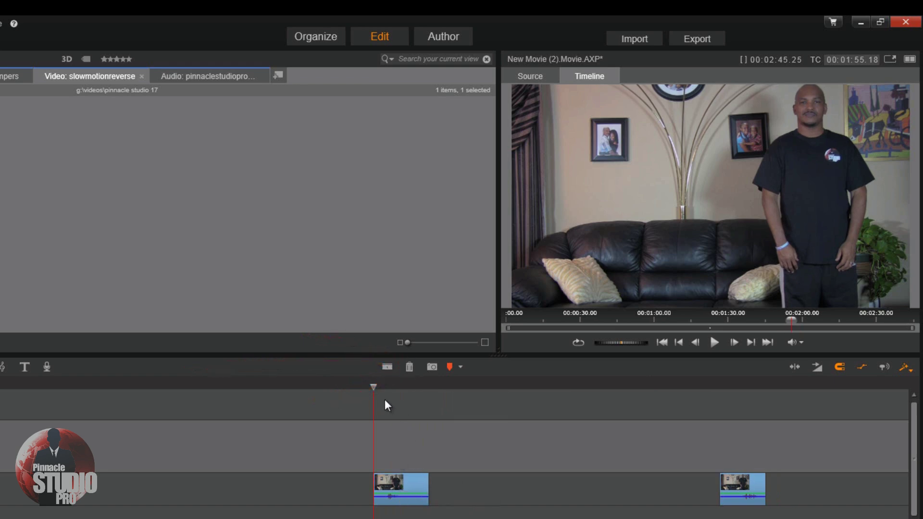
Play and step frame by frame to just before 00:01:59.00, where the man looks aside, and split the shortened clip there.
{"action": "left_click_drag", "start_coordinate": [371, 387], "coordinate": [380, 388]}
{"action": "left_click", "coordinate": [713, 342]}
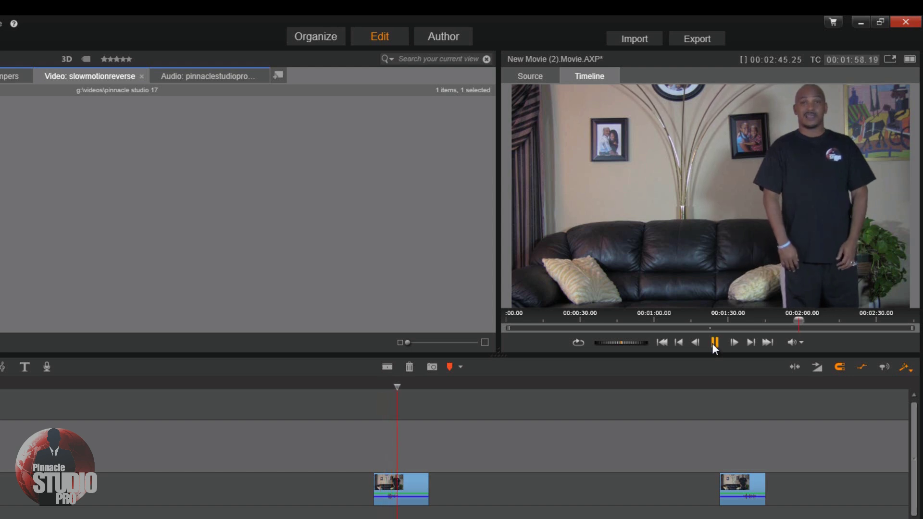
{"action": "left_click", "coordinate": [714, 343]}
{"action": "left_click", "coordinate": [734, 342]}
{"action": "left_click", "coordinate": [735, 342]}
{"action": "left_click", "coordinate": [734, 342]}
{"action": "left_click", "coordinate": [735, 342]}
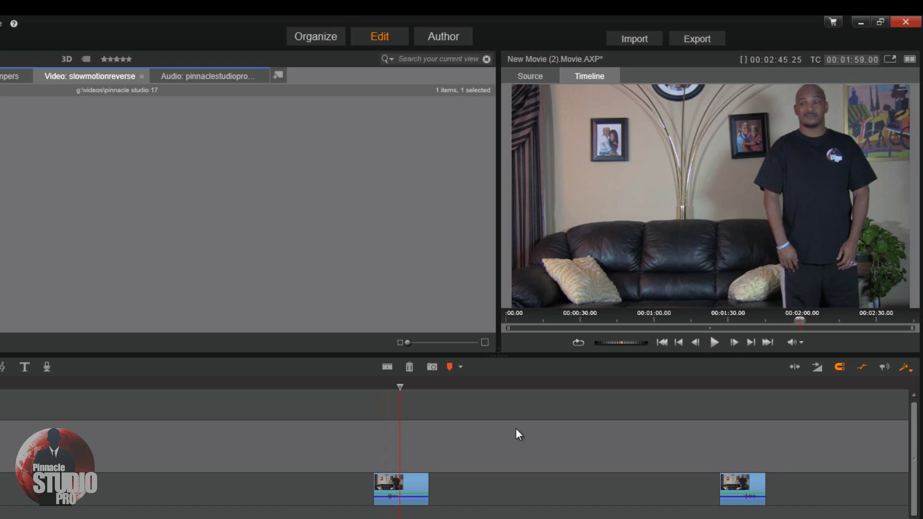
{"action": "left_click", "coordinate": [734, 342]}
{"action": "left_click", "coordinate": [735, 342]}
{"action": "left_click", "coordinate": [734, 342]}
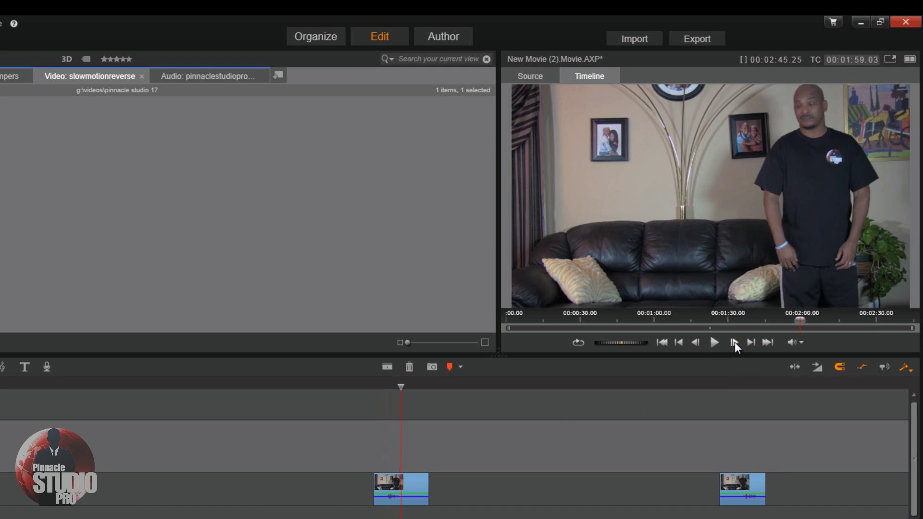
{"action": "left_click", "coordinate": [694, 340]}
{"action": "left_click", "coordinate": [693, 341]}
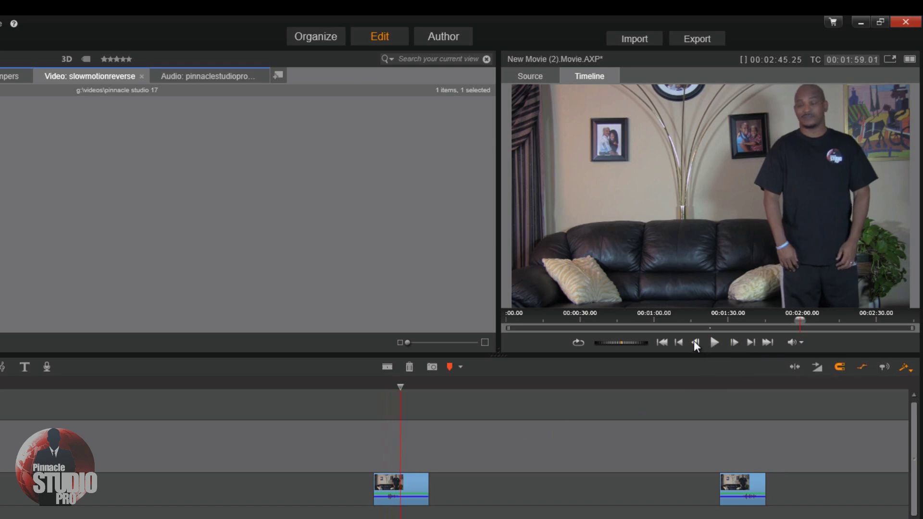
{"action": "left_click", "coordinate": [694, 340]}
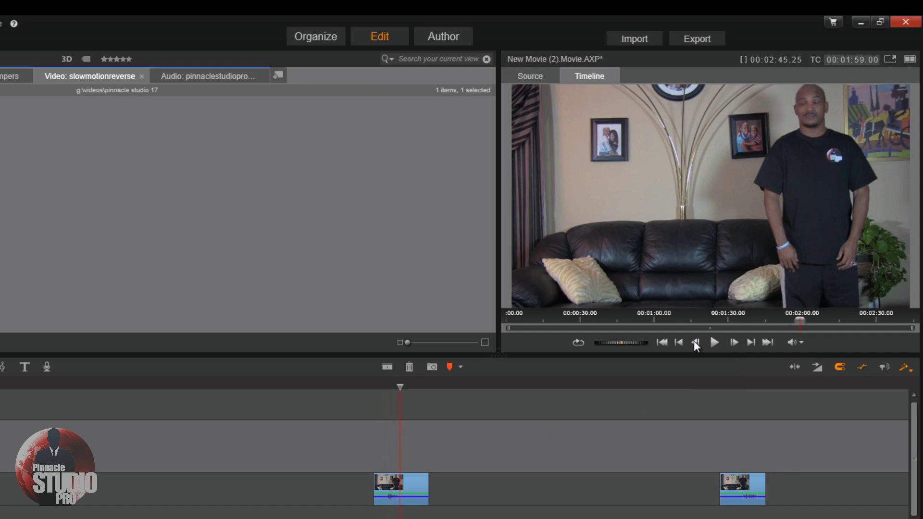
{"action": "left_click", "coordinate": [694, 340]}
{"action": "left_click", "coordinate": [389, 366]}
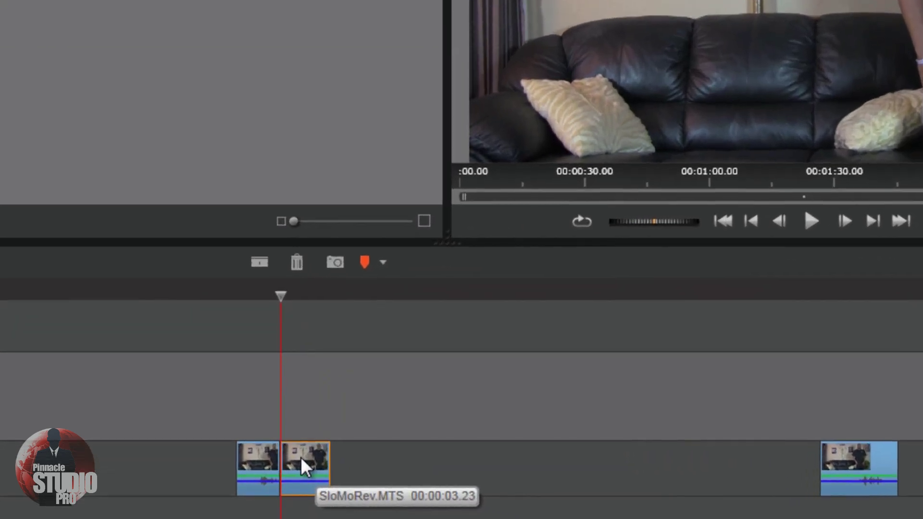
Copy the second piece of the split clip and paste the duplicate directly after it on the same track.
{"action": "right_click", "coordinate": [307, 460]}
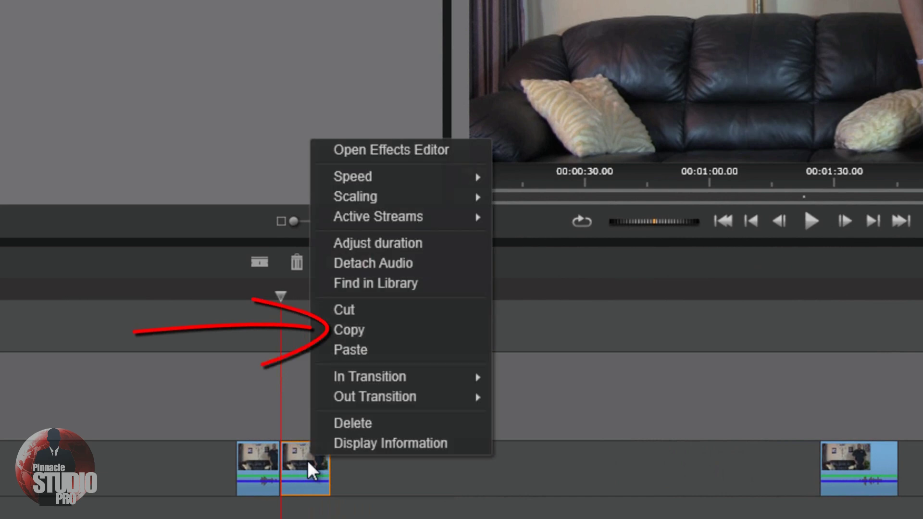
{"action": "left_click", "coordinate": [368, 330]}
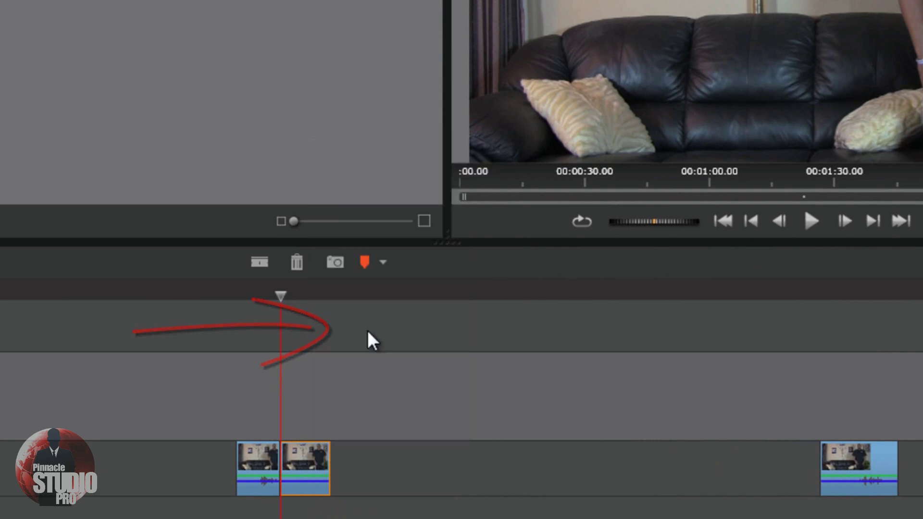
{"action": "left_click", "coordinate": [871, 221]}
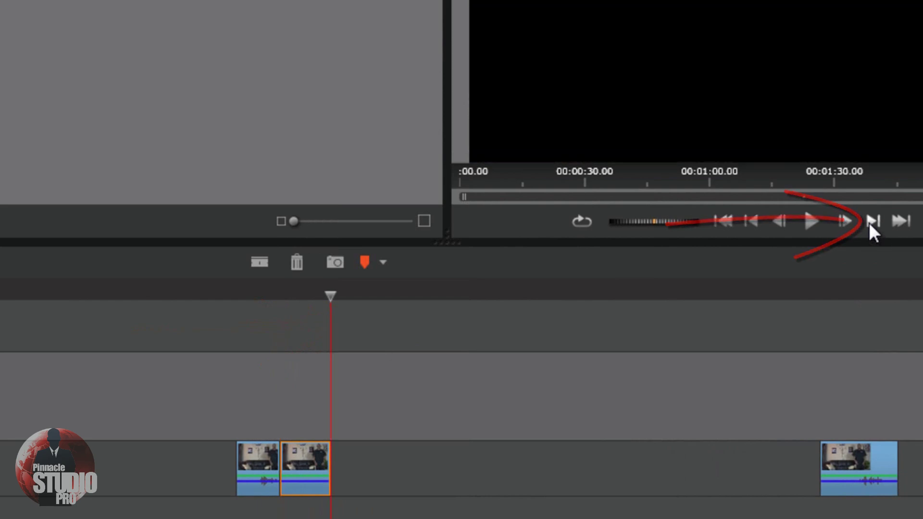
{"action": "right_click", "coordinate": [379, 468]}
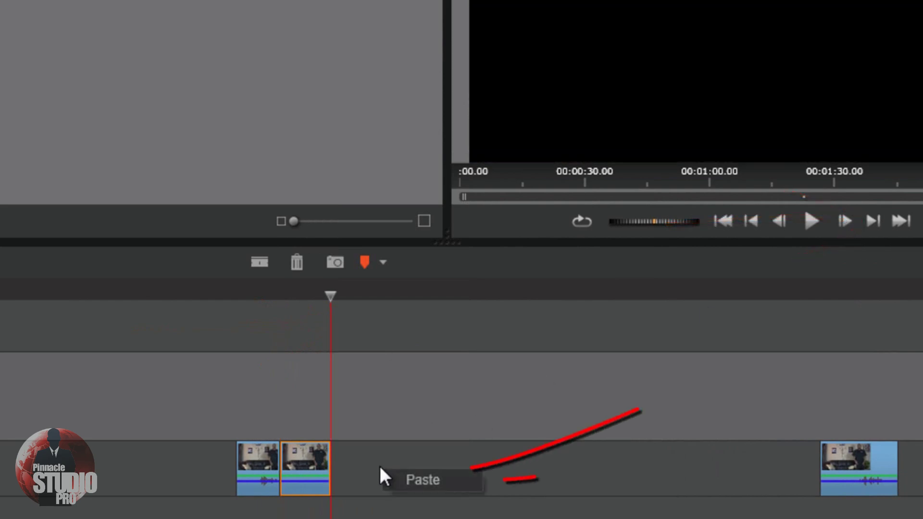
{"action": "left_click", "coordinate": [423, 480]}
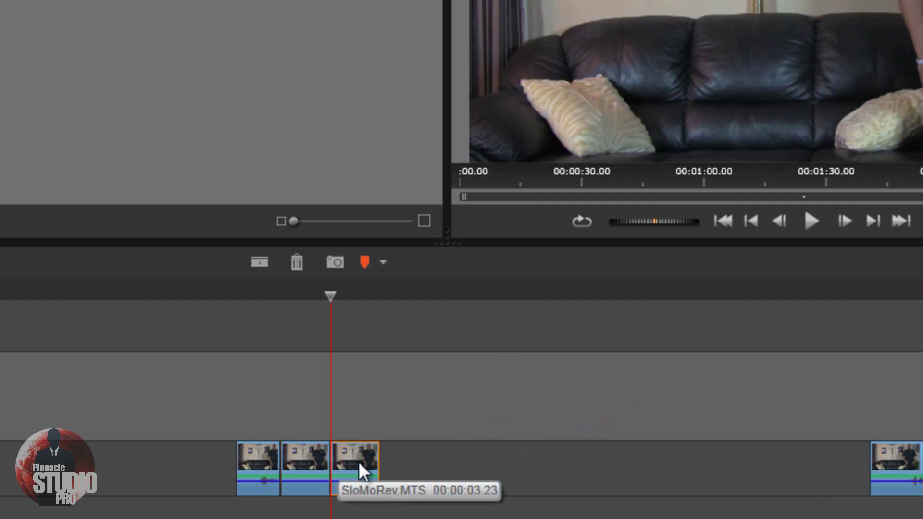
Scrub through the second piece, and move its pasted copy directly in front of the clip set aside farther along the track.
{"action": "left_click_drag", "start_coordinate": [330, 296], "coordinate": [285, 296]}
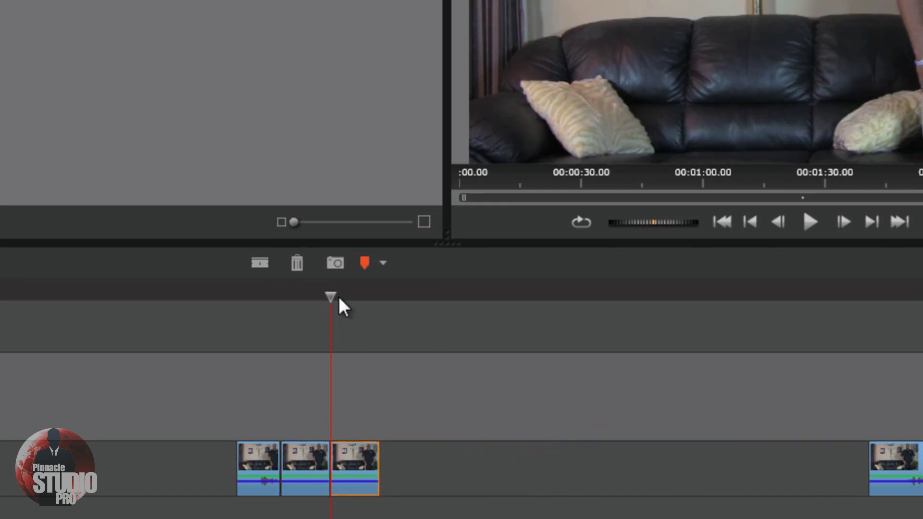
{"action": "left_click_drag", "start_coordinate": [313, 362], "coordinate": [344, 380]}
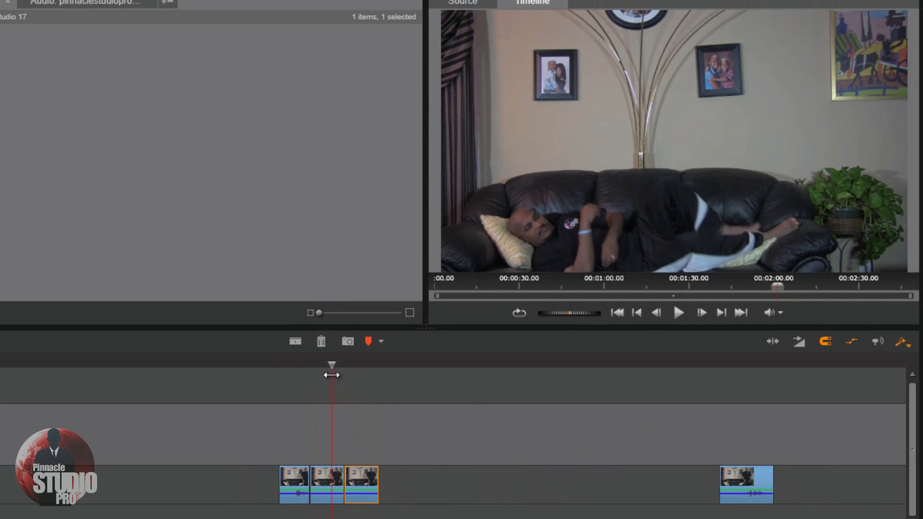
{"action": "left_click_drag", "start_coordinate": [365, 483], "coordinate": [695, 487]}
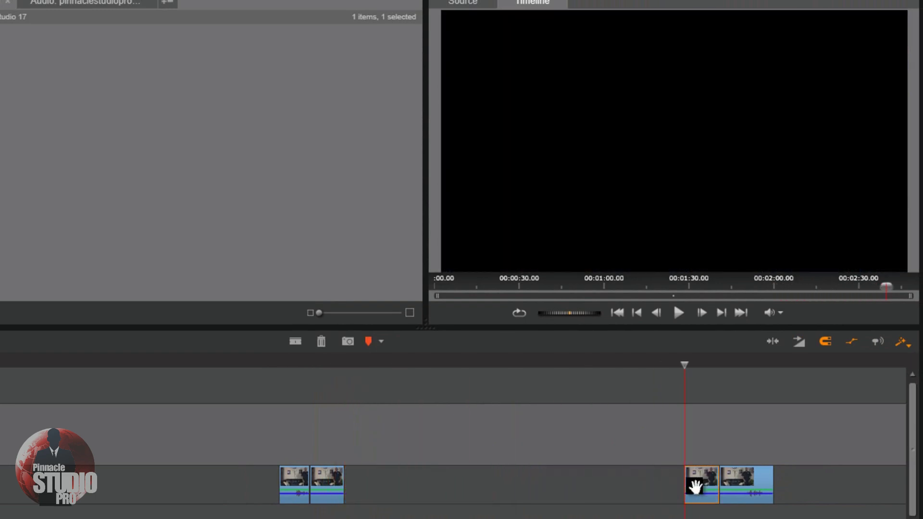
Add a speed change to the remaining second piece with a constant 20% speed and Smooth Motion enabled.
{"action": "left_click", "coordinate": [327, 480]}
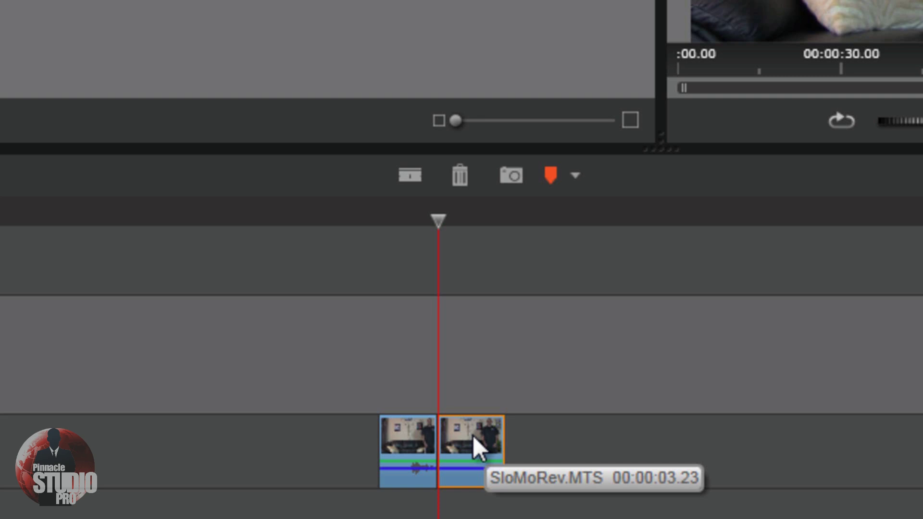
{"action": "right_click", "coordinate": [472, 435]}
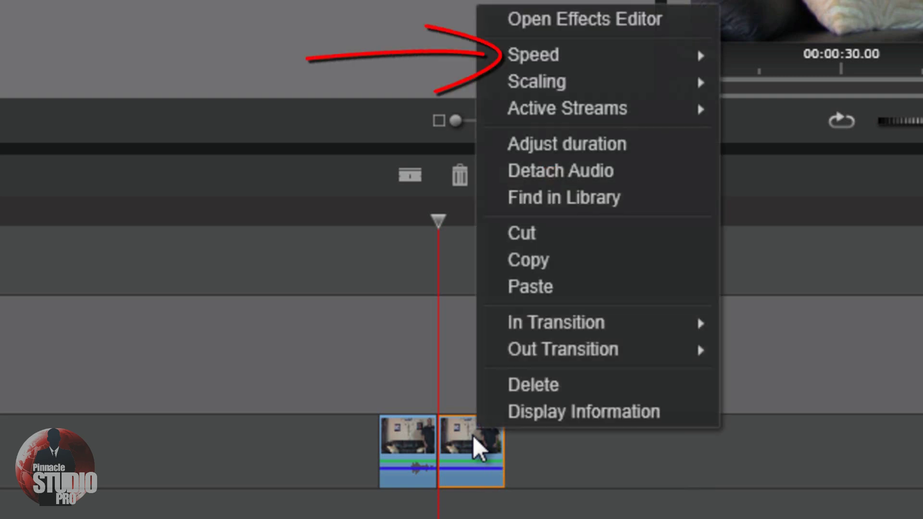
{"action": "mouse_move", "coordinate": [599, 70]}
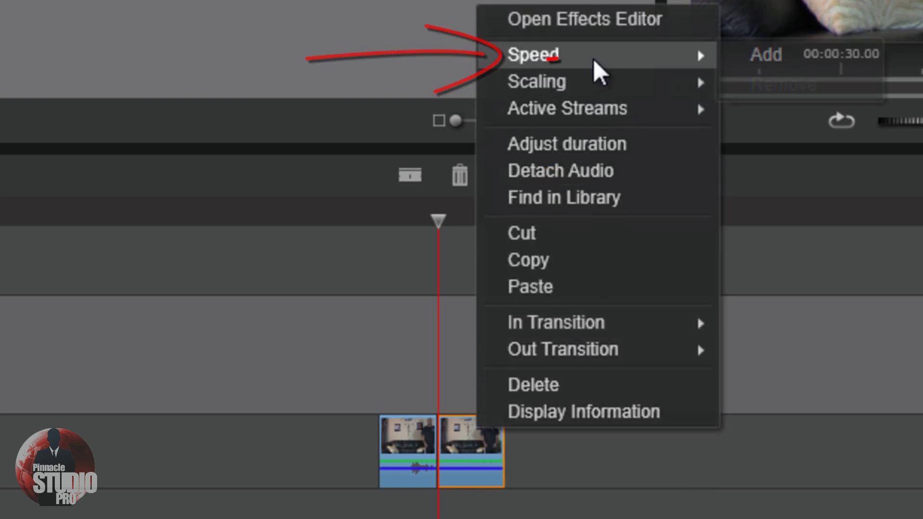
{"action": "left_click", "coordinate": [764, 55]}
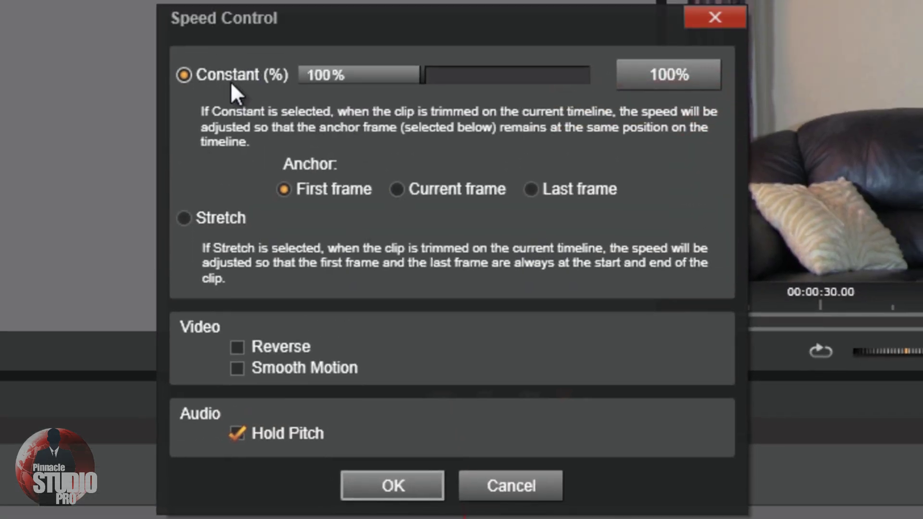
{"action": "double_click", "coordinate": [325, 76]}
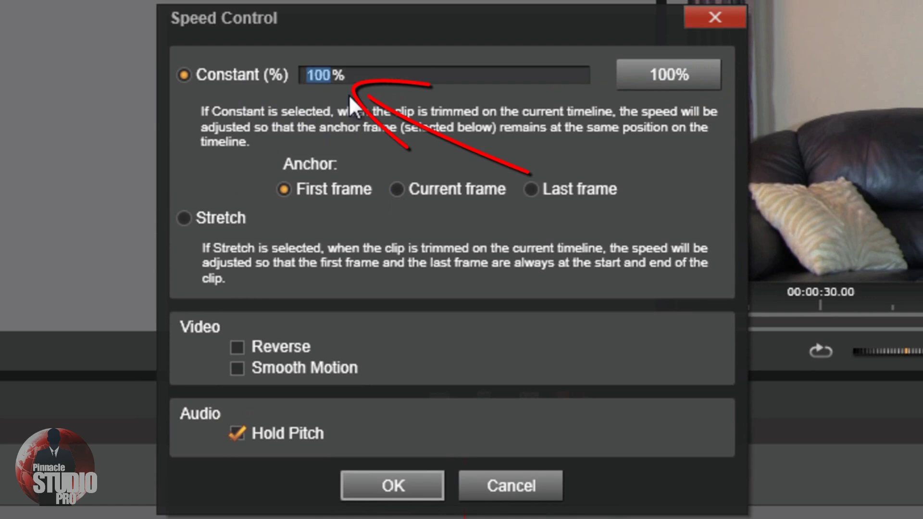
{"action": "type", "text": "2"}
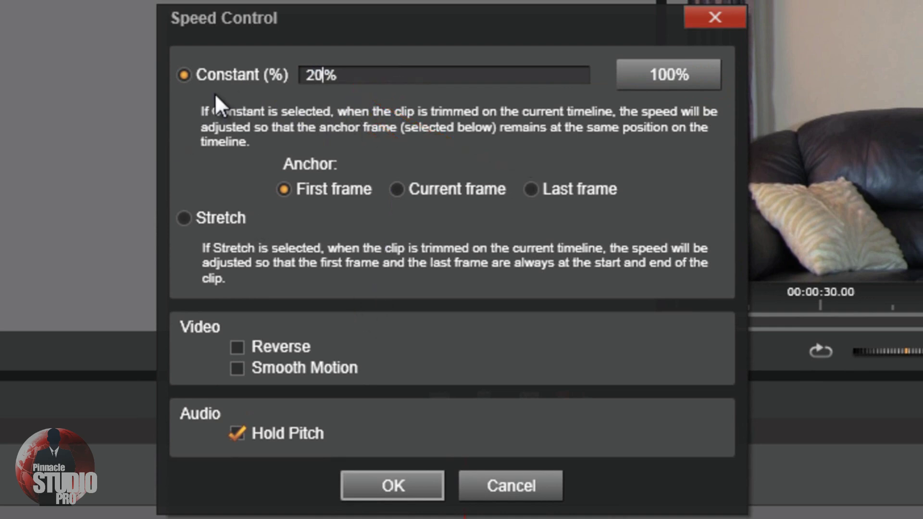
{"action": "left_click", "coordinate": [237, 368]}
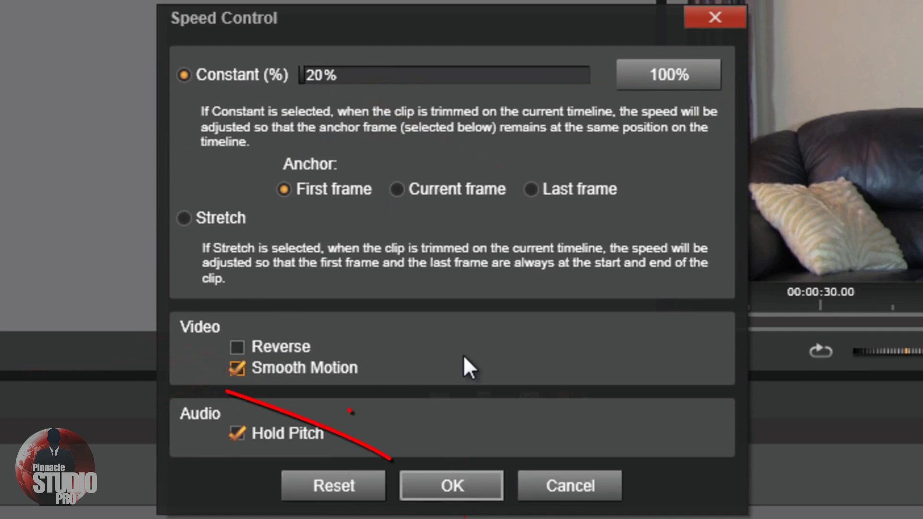
{"action": "left_click", "coordinate": [446, 486]}
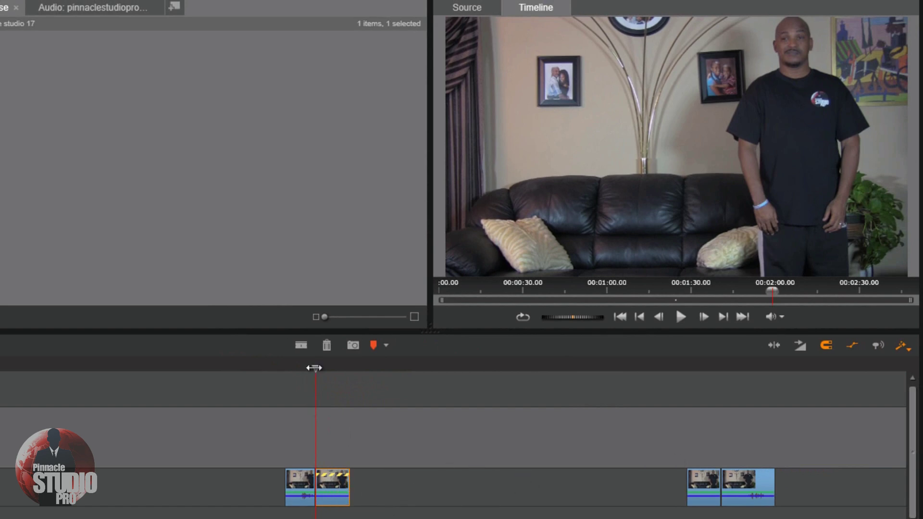
Extend the end of the slowed second piece to about 00:02:33 so more of its slow-motion action is included.
{"action": "left_click_drag", "start_coordinate": [315, 368], "coordinate": [331, 392]}
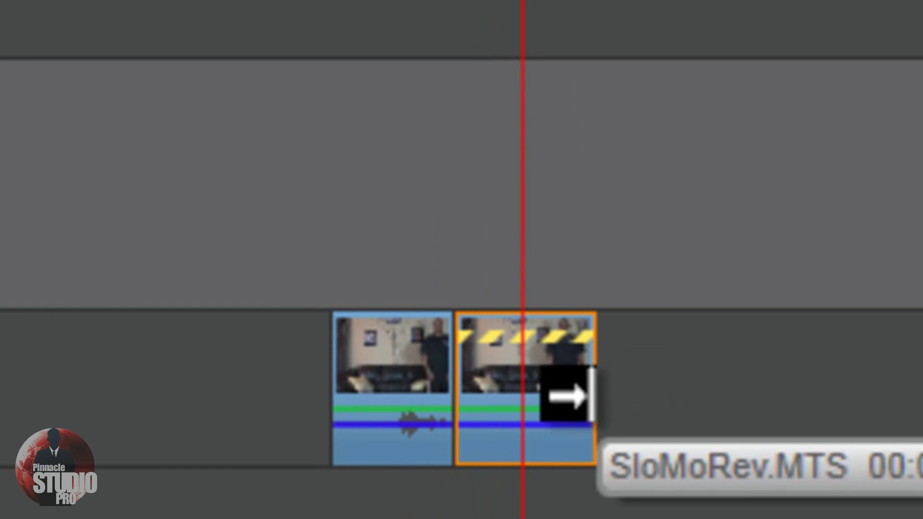
{"action": "left_click_drag", "start_coordinate": [592, 394], "coordinate": [624, 493]}
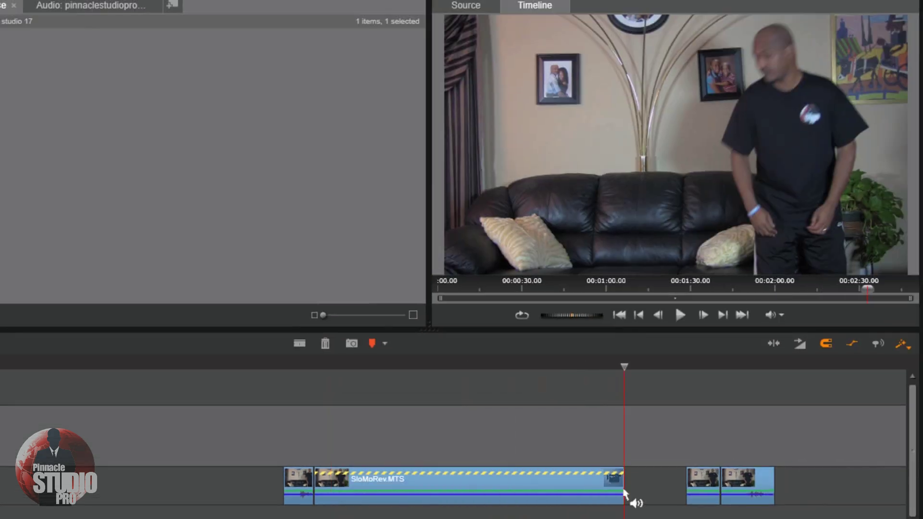
Split the slowed piece at about 00:02:14, where the man lies on the couch, and delete the part after the split.
{"action": "left_click_drag", "start_coordinate": [615, 366], "coordinate": [481, 378]}
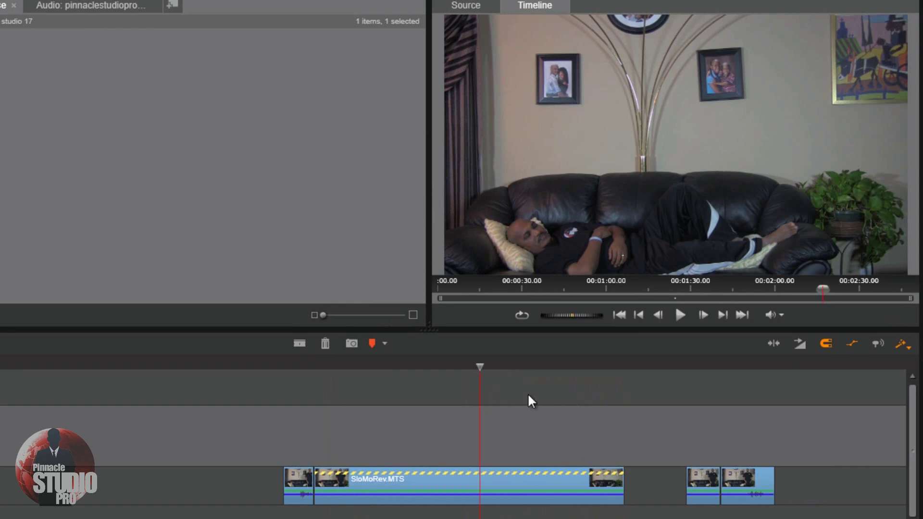
{"action": "left_click_drag", "start_coordinate": [475, 369], "coordinate": [446, 369]}
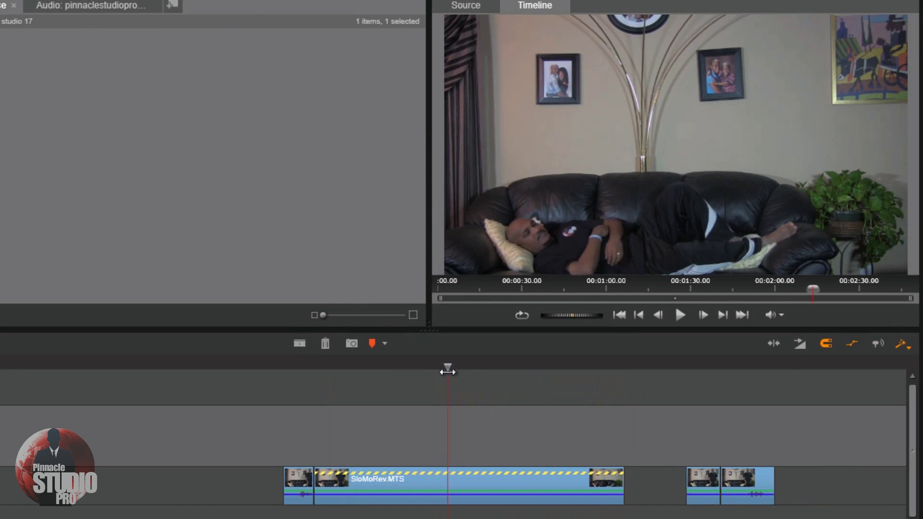
{"action": "left_click", "coordinate": [702, 315]}
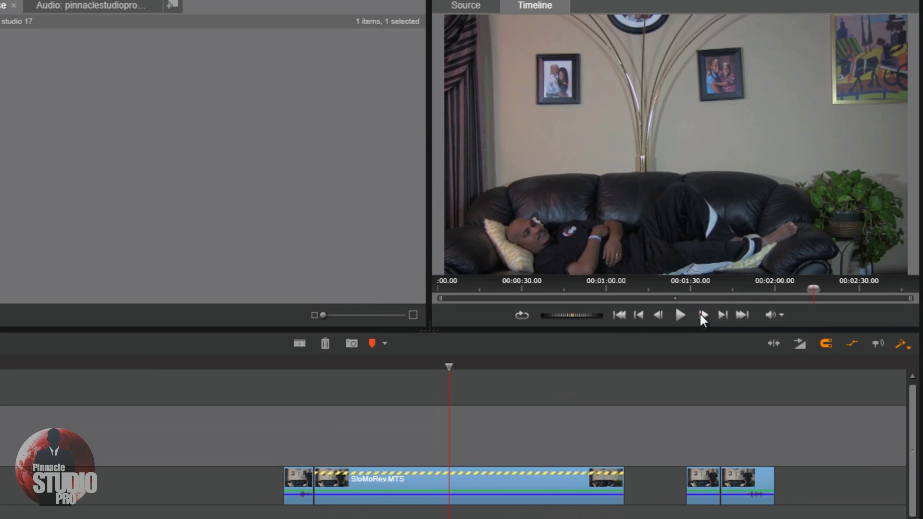
{"action": "left_click", "coordinate": [300, 342]}
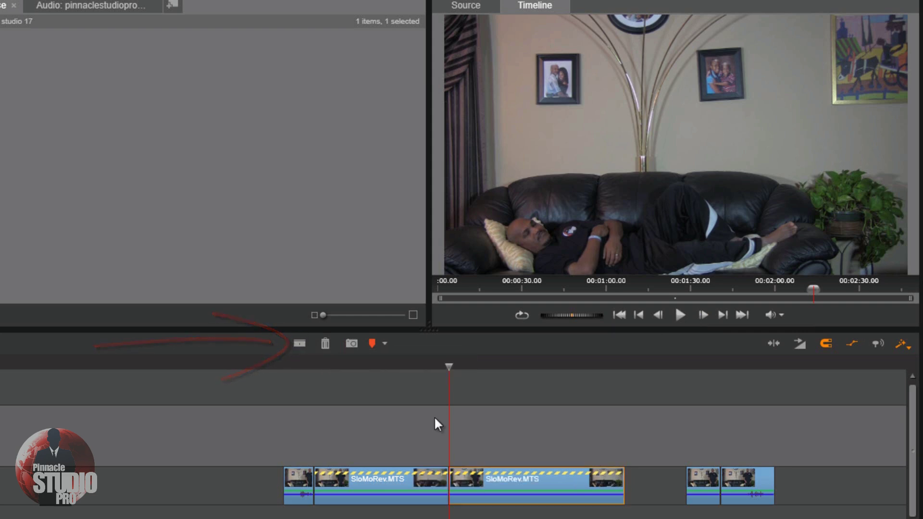
{"action": "left_click", "coordinate": [520, 483]}
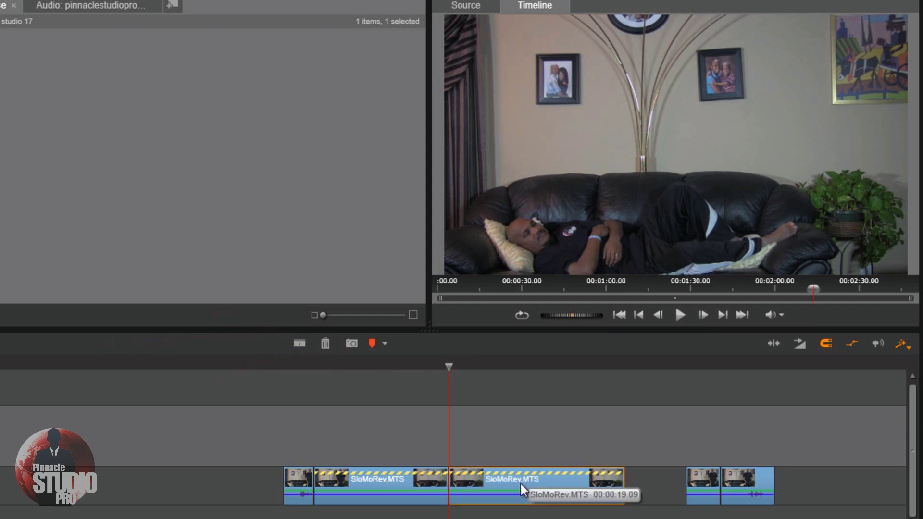
{"action": "left_click", "coordinate": [326, 343]}
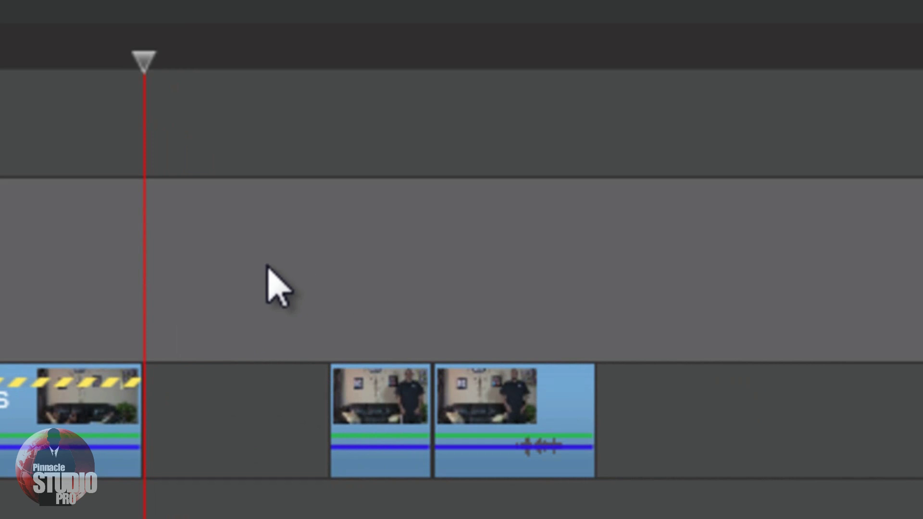
Move the two normal-speed pieces together directly behind the slowed piece and scrub into the first of them.
{"action": "left_click_drag", "start_coordinate": [267, 266], "coordinate": [690, 511]}
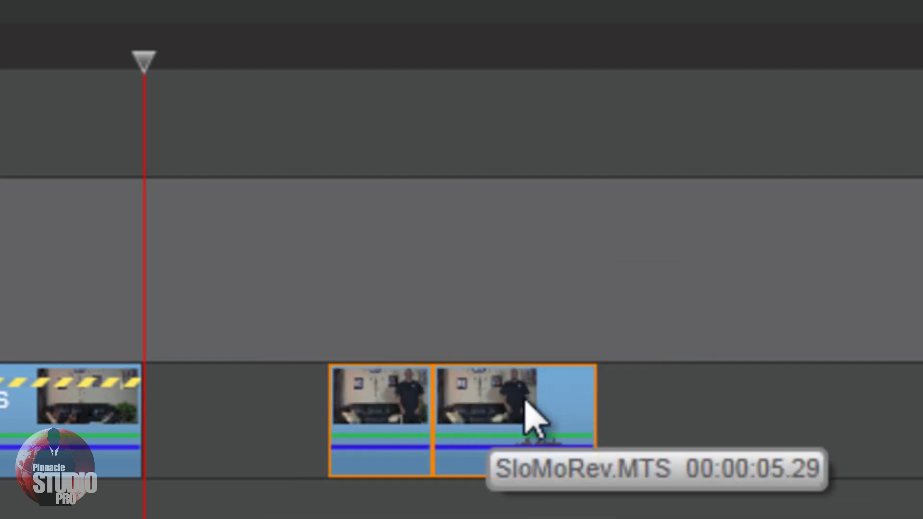
{"action": "left_click_drag", "start_coordinate": [525, 403], "coordinate": [375, 435]}
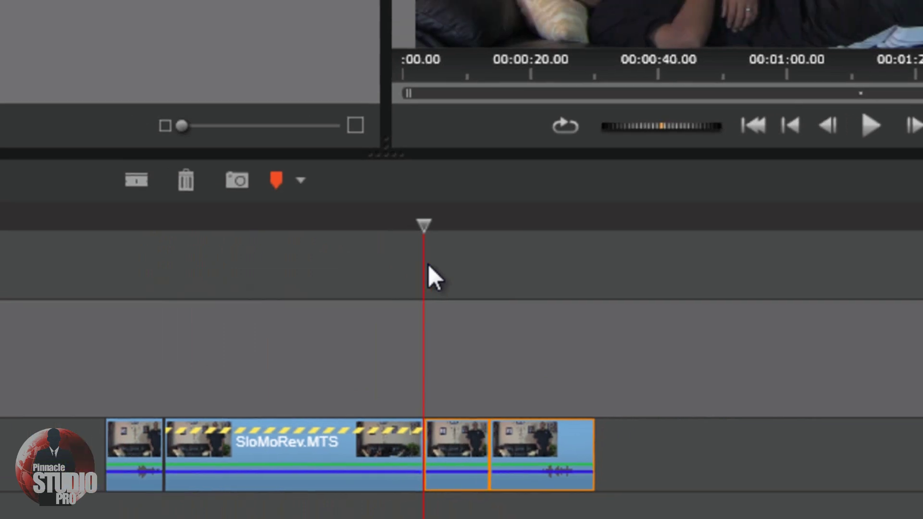
{"action": "left_click_drag", "start_coordinate": [427, 227], "coordinate": [449, 323]}
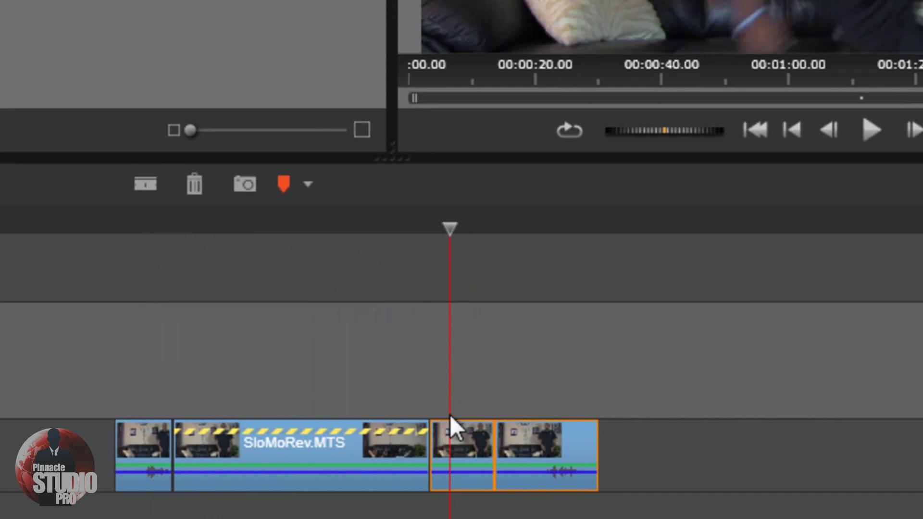
{"action": "right_click", "coordinate": [456, 443]}
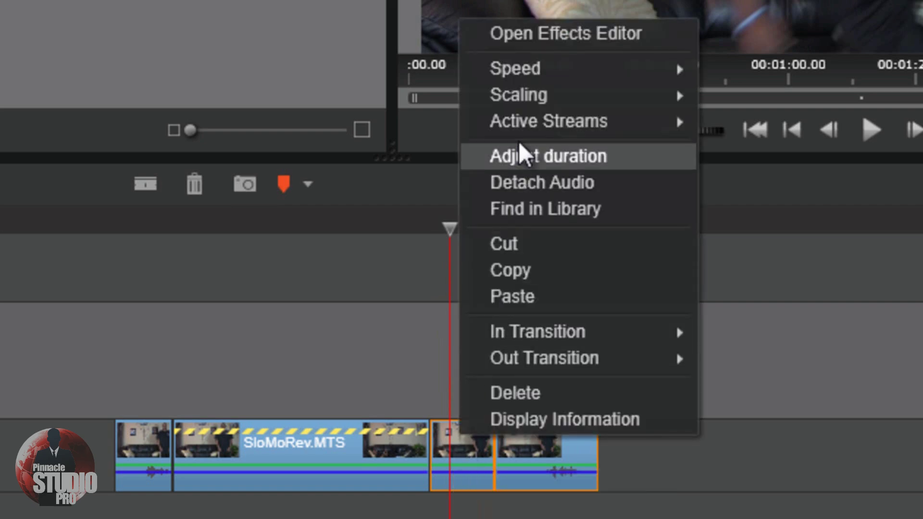
{"action": "mouse_move", "coordinate": [545, 68]}
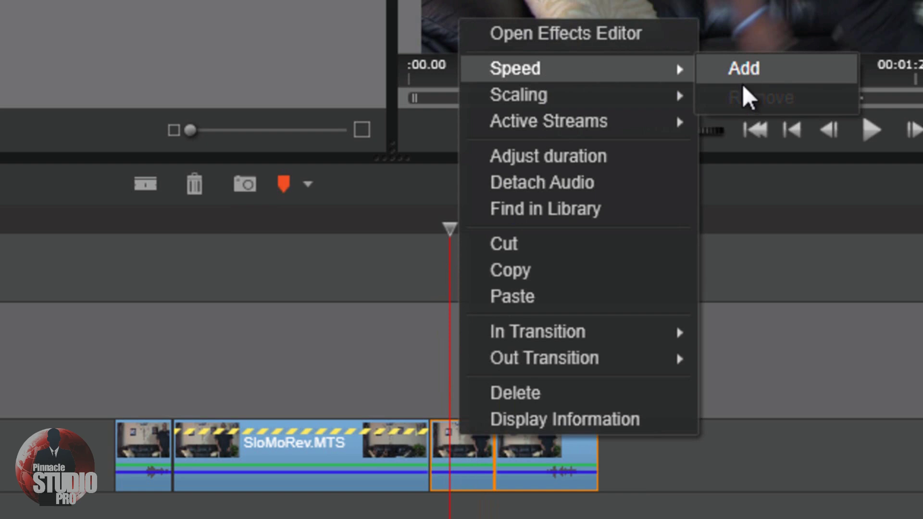
{"action": "left_click", "coordinate": [817, 416]}
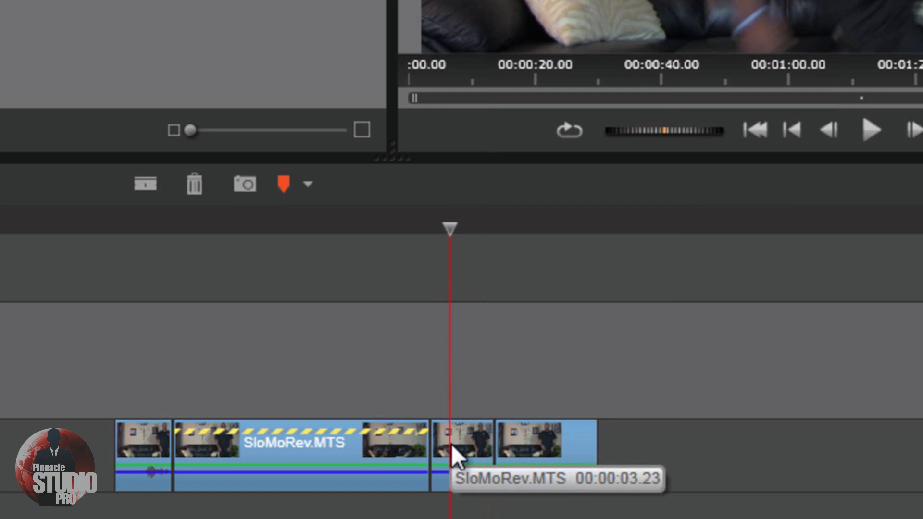
Add a speed change with Reverse enabled at a constant 100% to the piece directly after the slow-motion one.
{"action": "left_click", "coordinate": [451, 457]}
{"action": "right_click", "coordinate": [452, 445]}
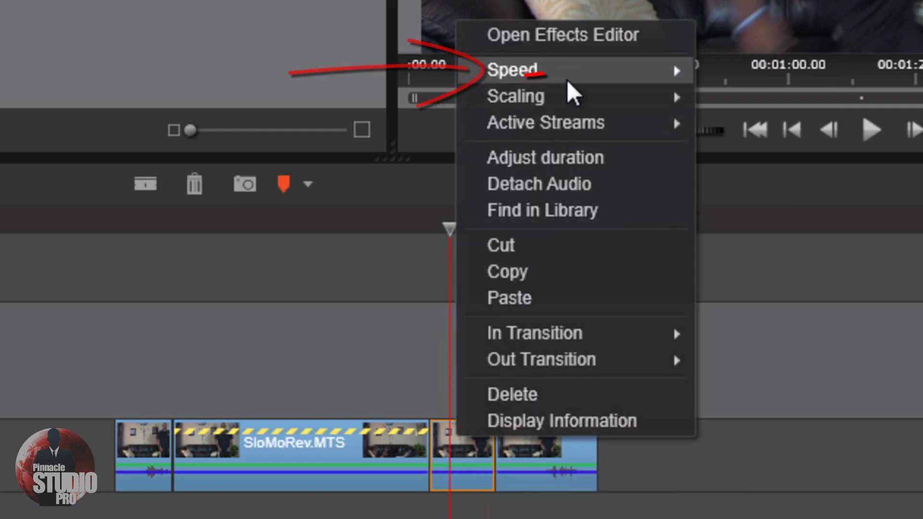
{"action": "mouse_move", "coordinate": [569, 84]}
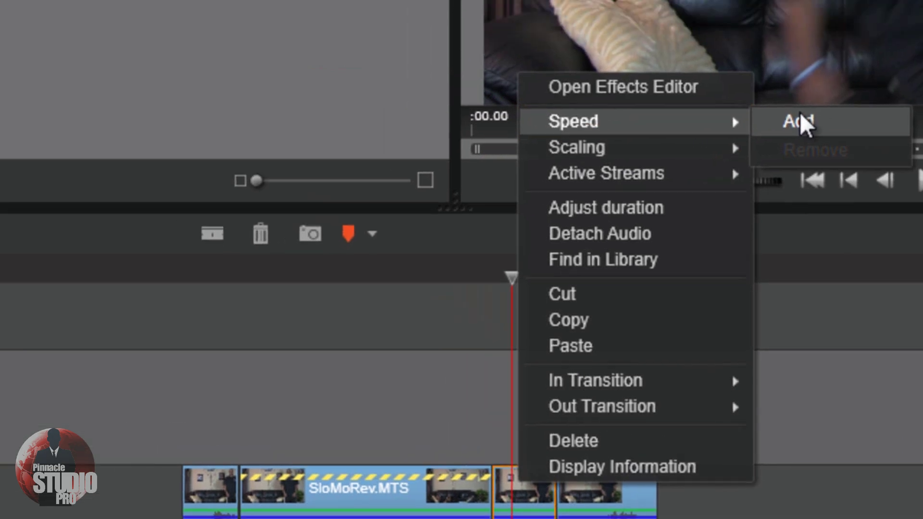
{"action": "left_click", "coordinate": [743, 68]}
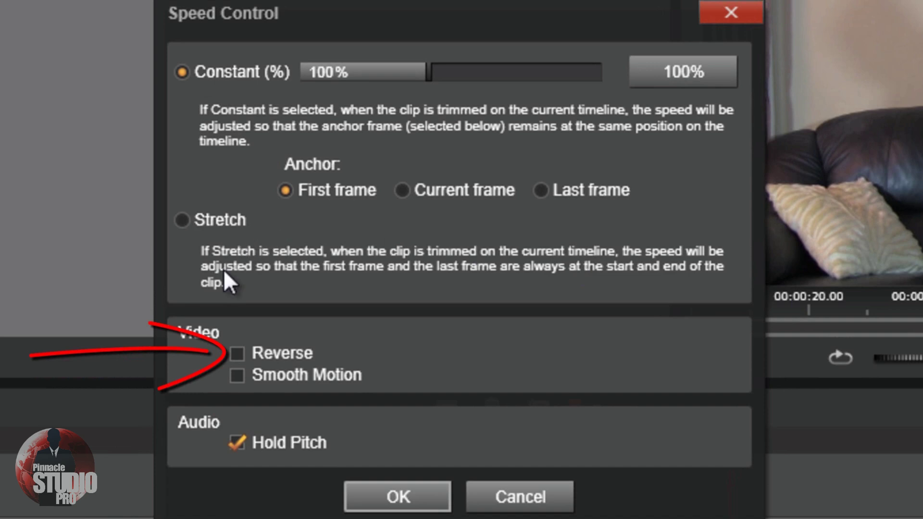
{"action": "left_click", "coordinate": [237, 355]}
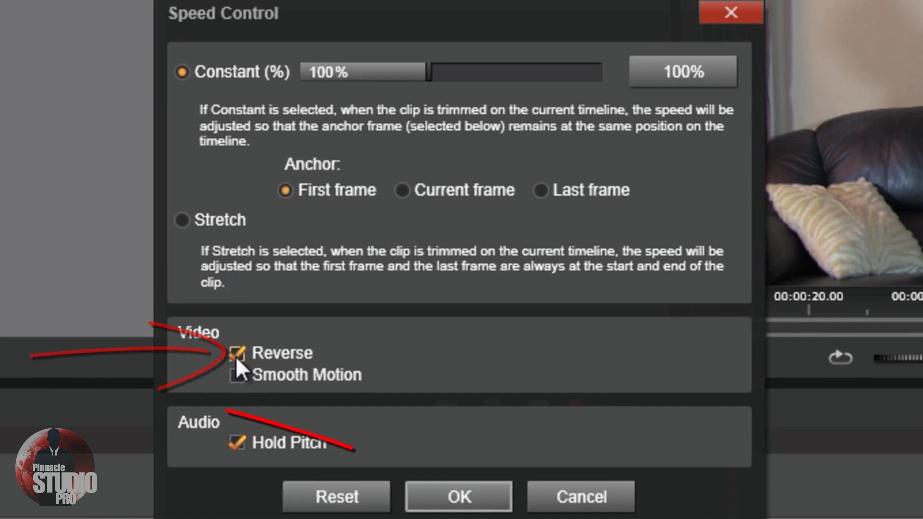
{"action": "left_click", "coordinate": [449, 500]}
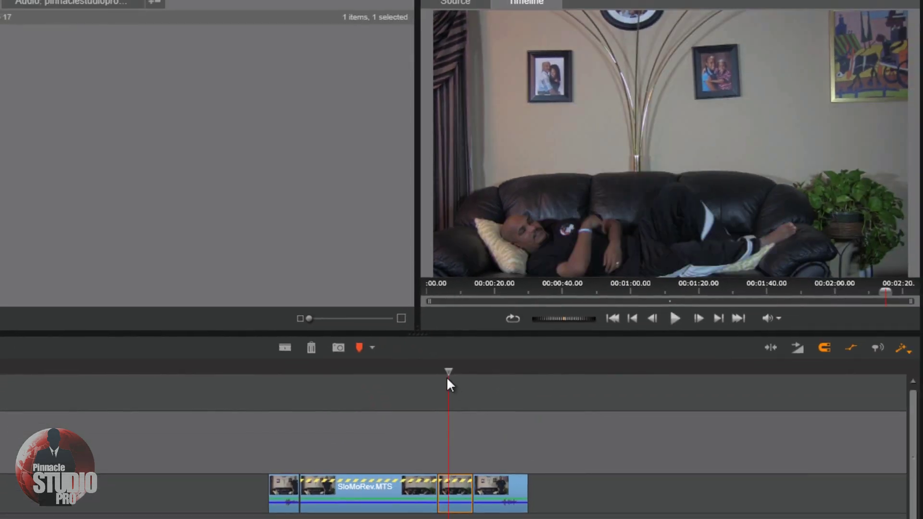
Split the last piece at about 00:02:20, just before the man raises his hands, and delete the part before the split.
{"action": "left_click_drag", "start_coordinate": [445, 369], "coordinate": [498, 466]}
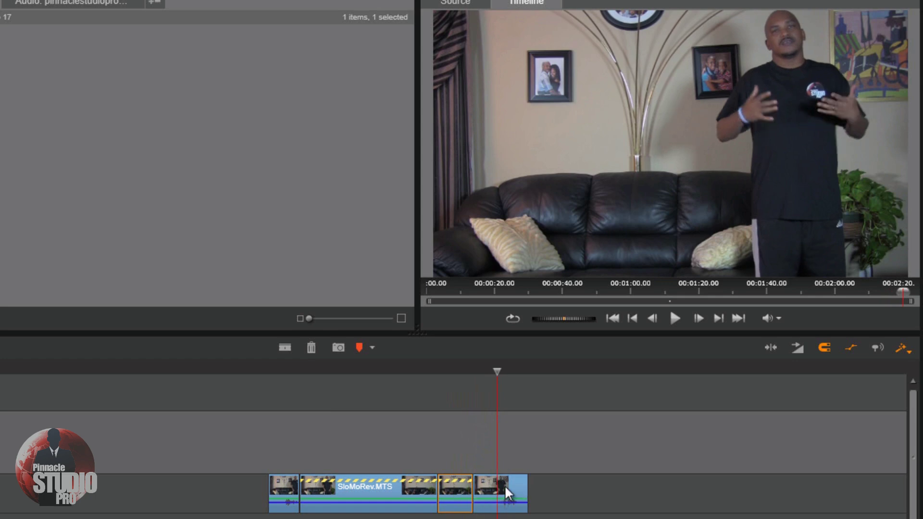
{"action": "left_click_drag", "start_coordinate": [499, 369], "coordinate": [493, 371]}
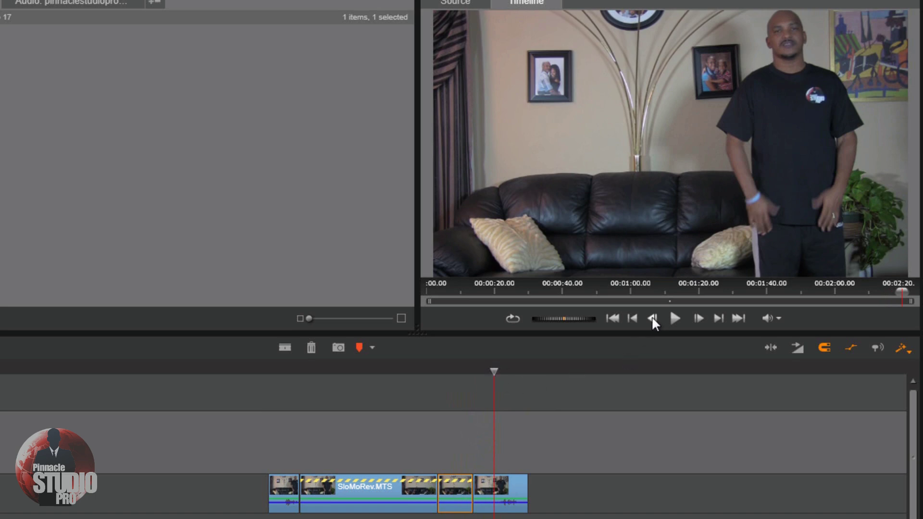
{"action": "left_click", "coordinate": [652, 319]}
{"action": "left_click", "coordinate": [652, 320]}
{"action": "left_click", "coordinate": [652, 320]}
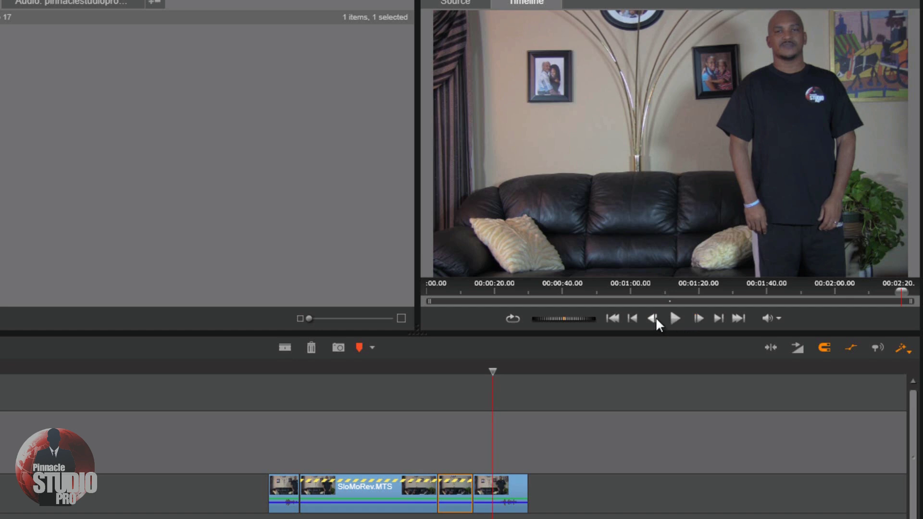
{"action": "left_click", "coordinate": [285, 347]}
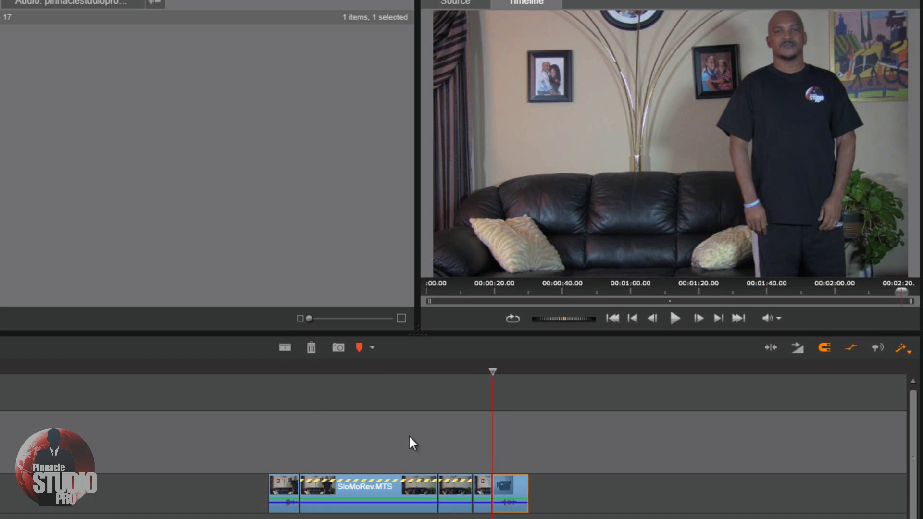
{"action": "left_click", "coordinate": [482, 491]}
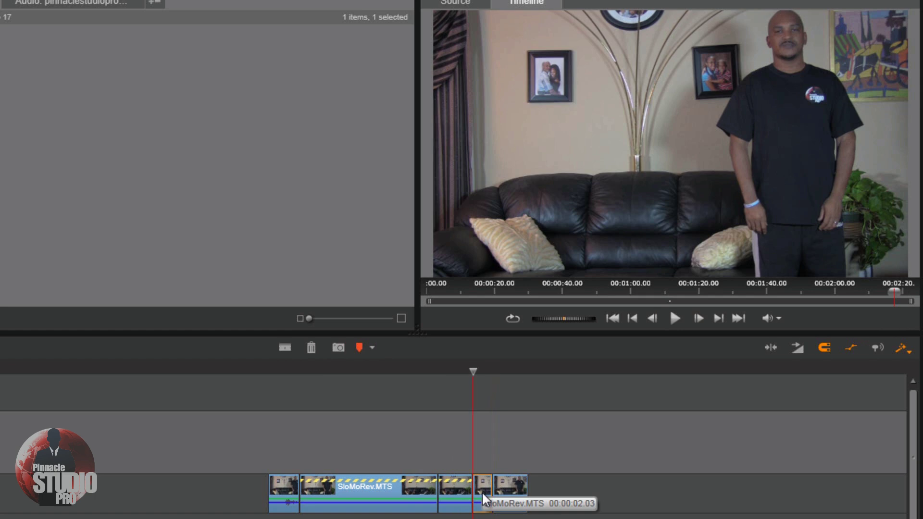
{"action": "left_click", "coordinate": [311, 348]}
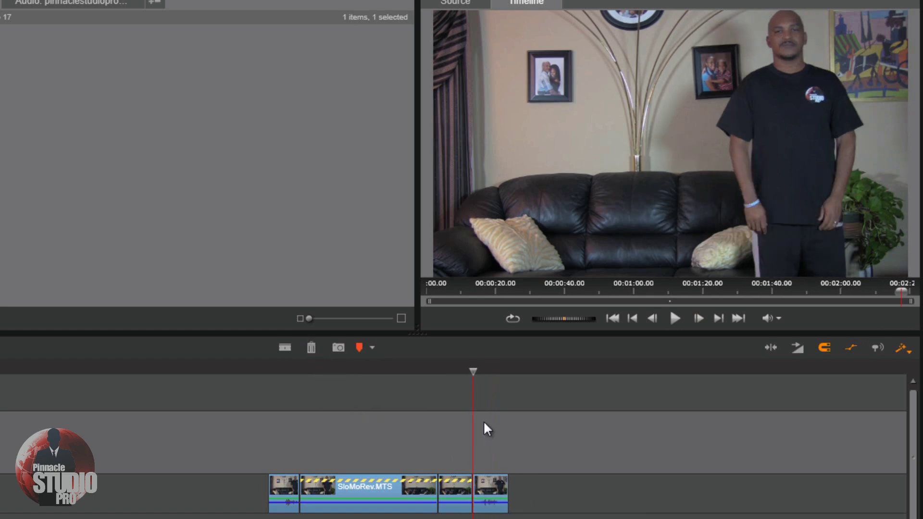
Play the edited sequence from the slow-motion piece through the reversed piece into the final clip to check it.
{"action": "left_click_drag", "start_coordinate": [461, 374], "coordinate": [373, 451]}
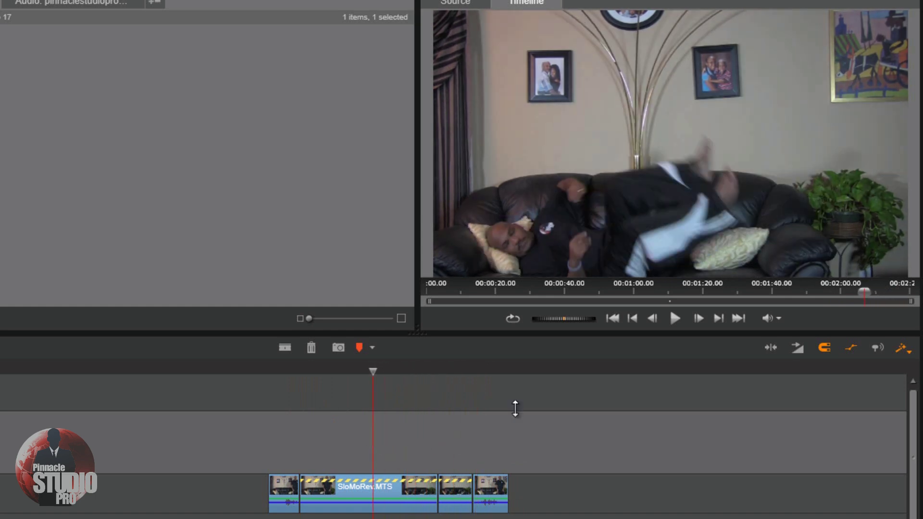
{"action": "left_click", "coordinate": [675, 318]}
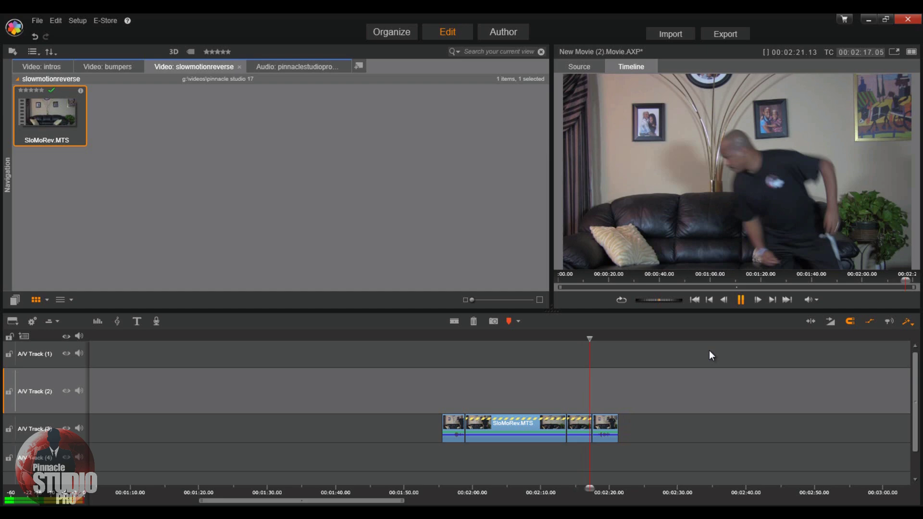
{"action": "left_click", "coordinate": [741, 300]}
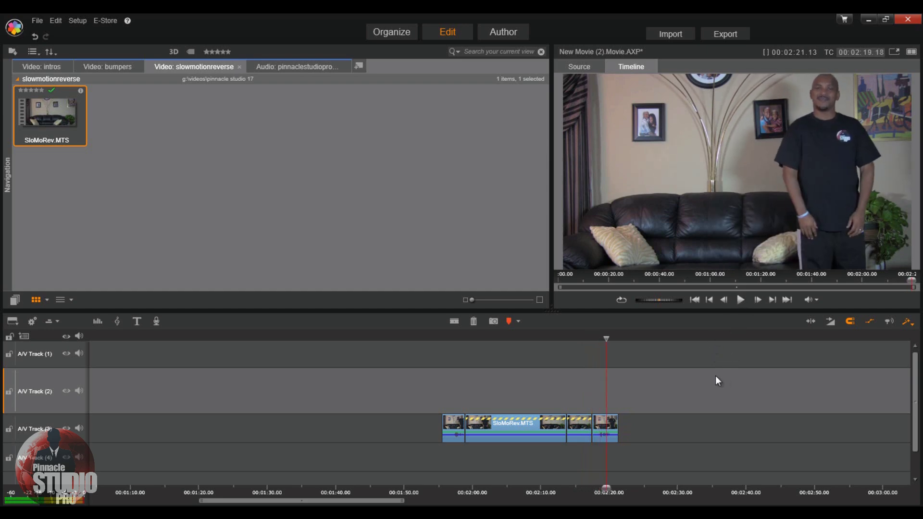